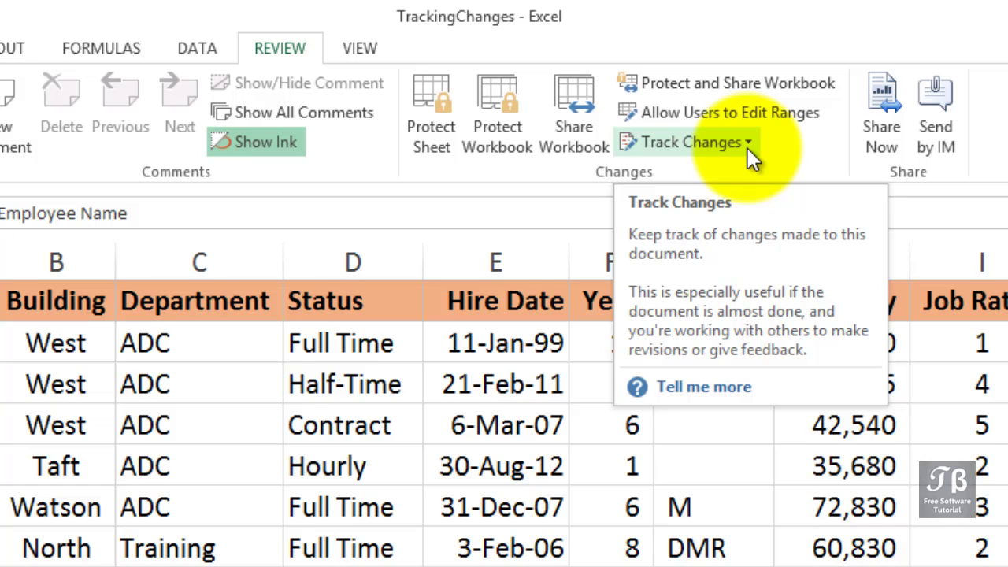
Step: Turn on change tracking while editing, with all changes highlighted on screen, and agree to save the workbook
left_click(747, 143)
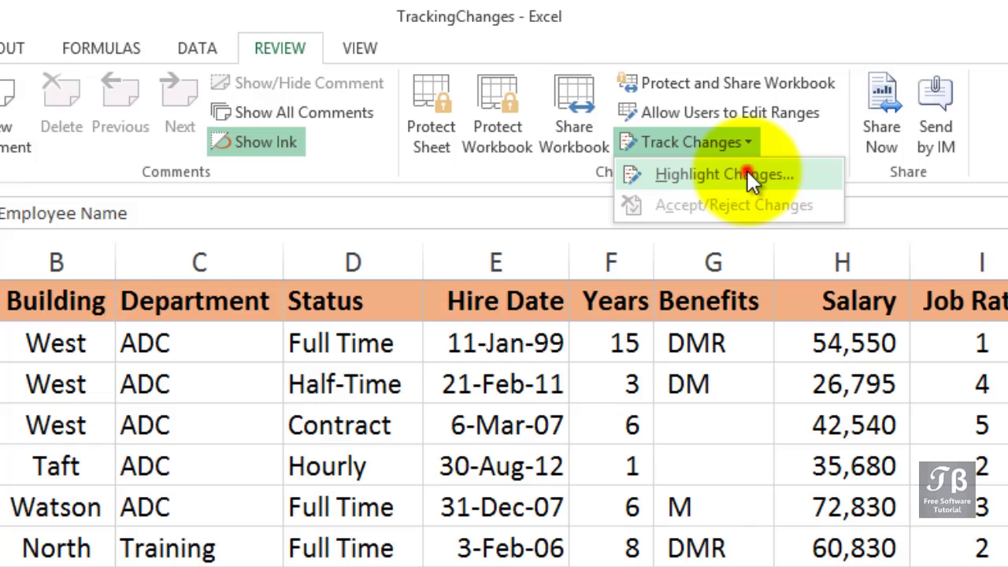
left_click(747, 172)
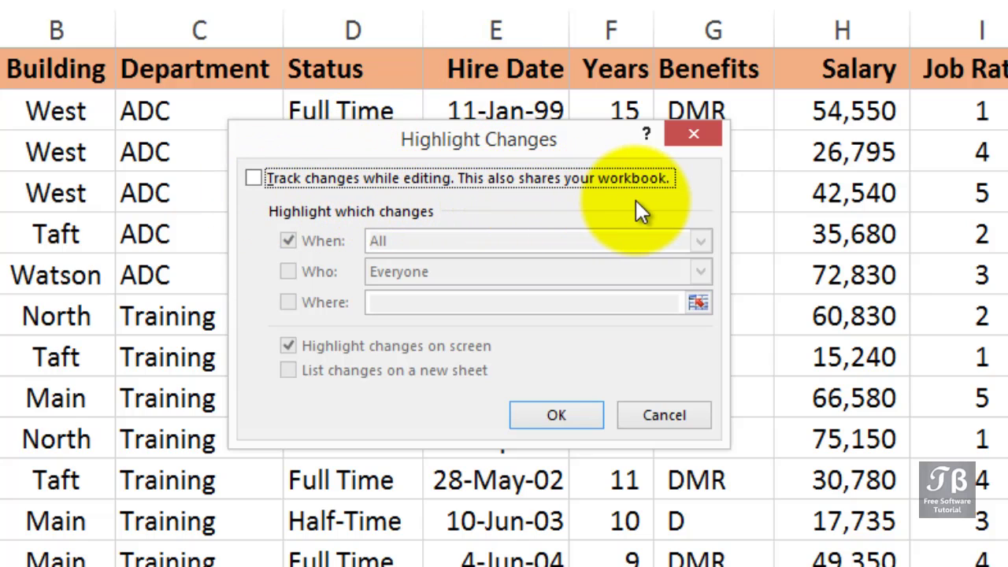
left_click(254, 178)
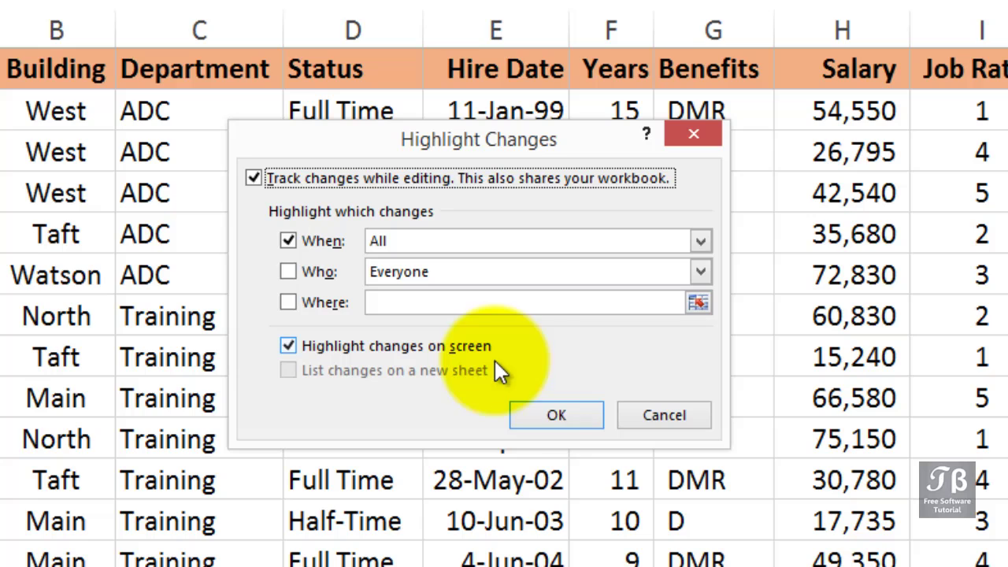
left_click(536, 414)
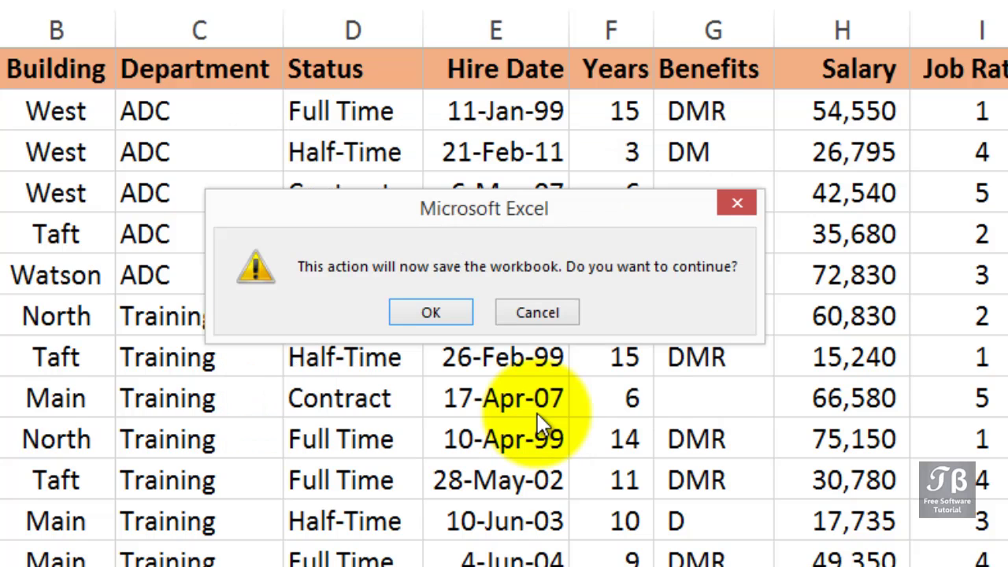
left_click(444, 313)
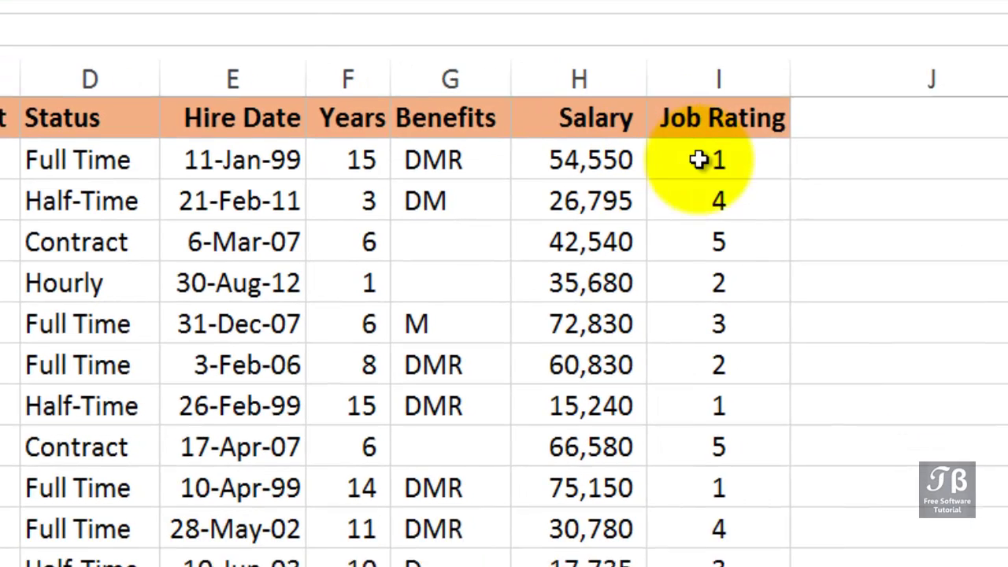
Step: Set the job rating in cell I2 to 3 and view the cell's change note
left_click(995, 353)
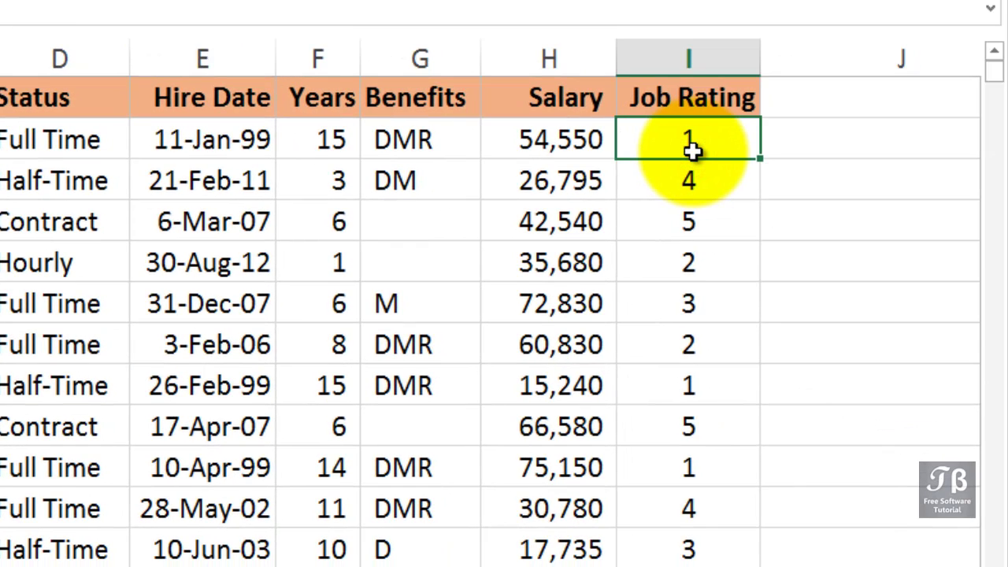
type("3")
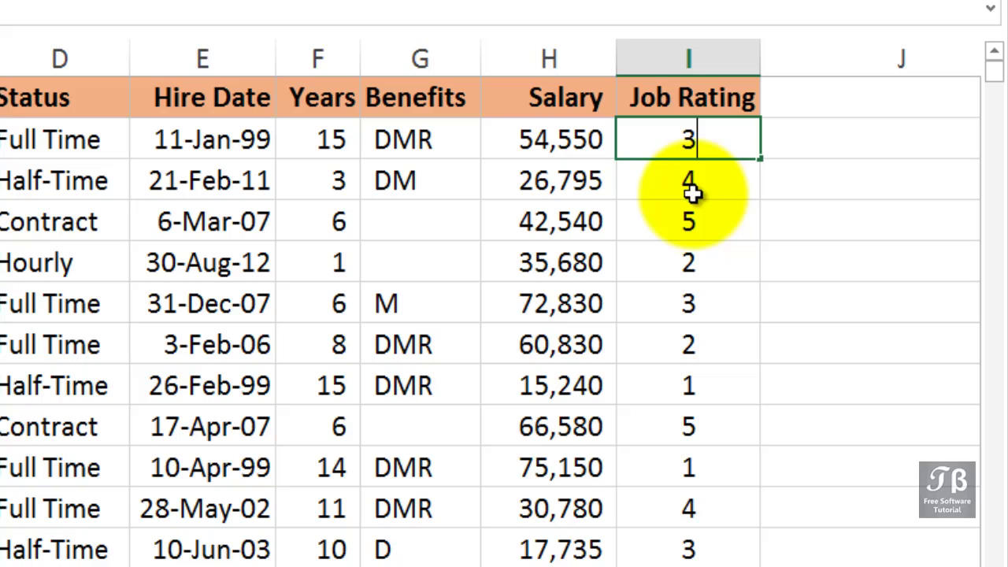
left_click(691, 187)
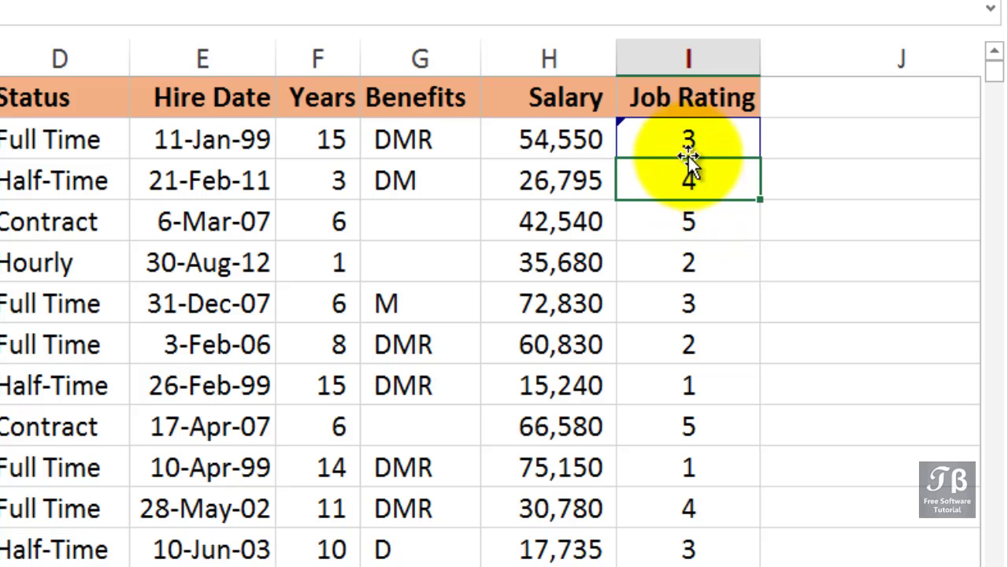
mouse_move(687, 147)
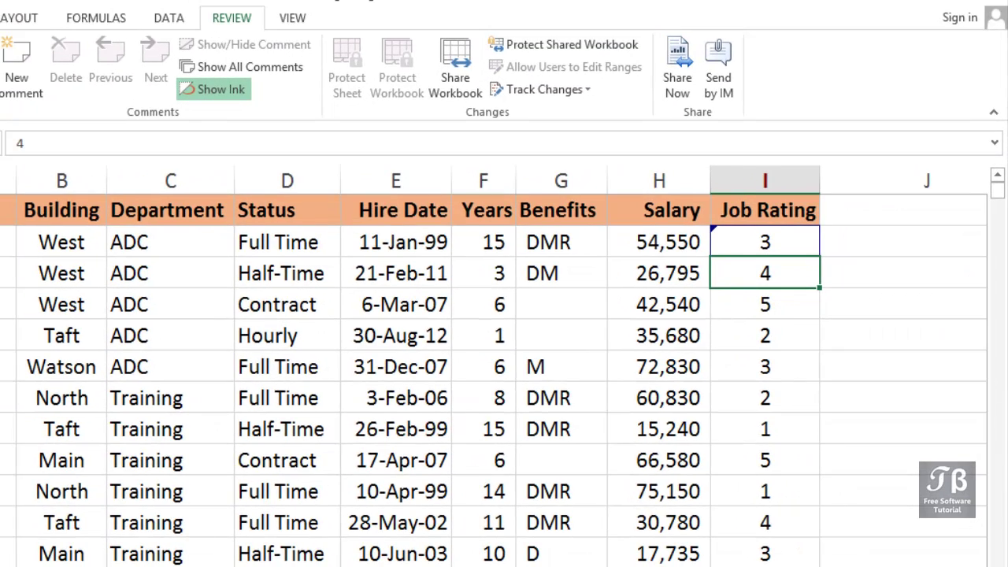
mouse_move(548, 244)
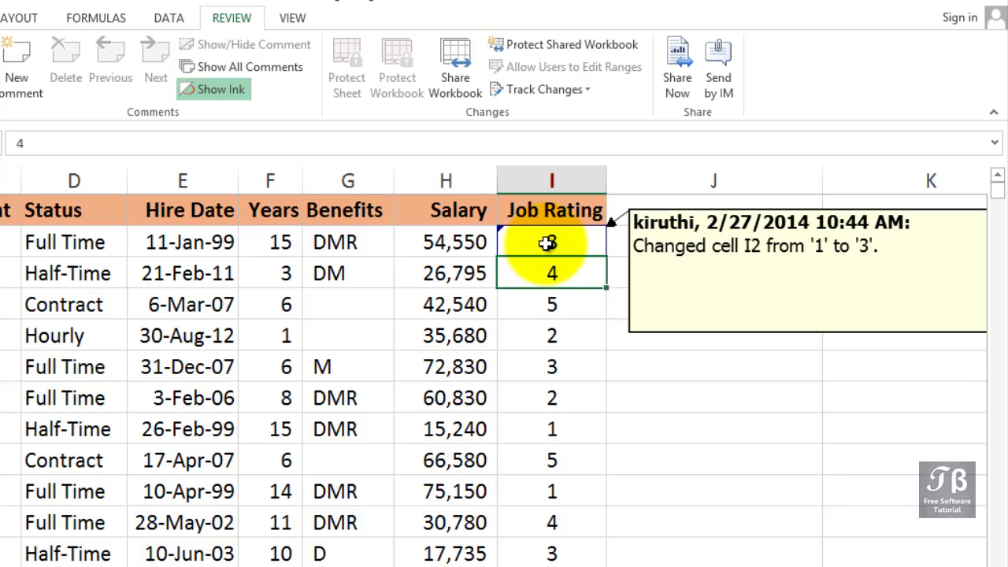
Step: Set the salary in cell H4 to 45000 and check the cell's change marker
left_click(473, 304)
type("45000")
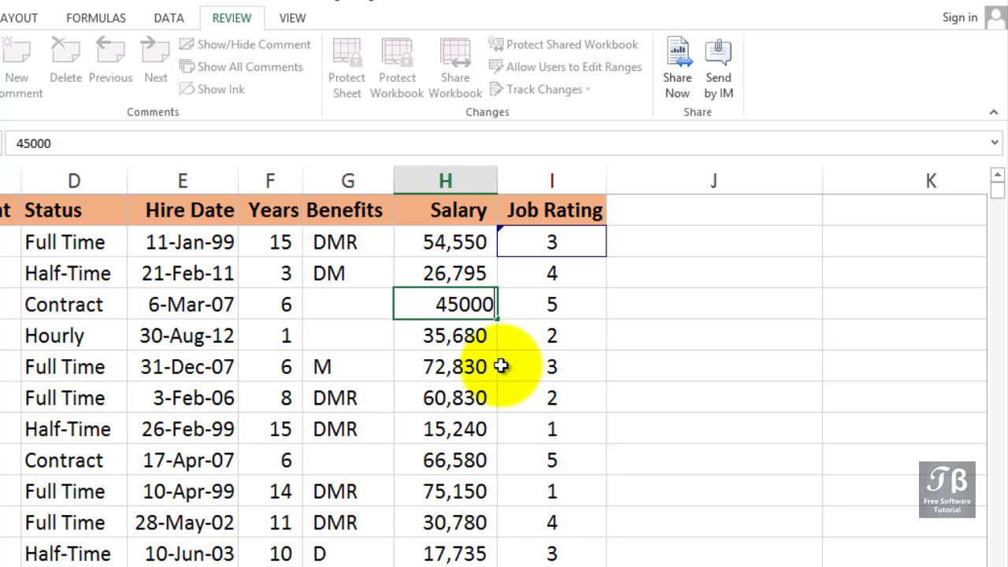
key("Return")
mouse_move(468, 296)
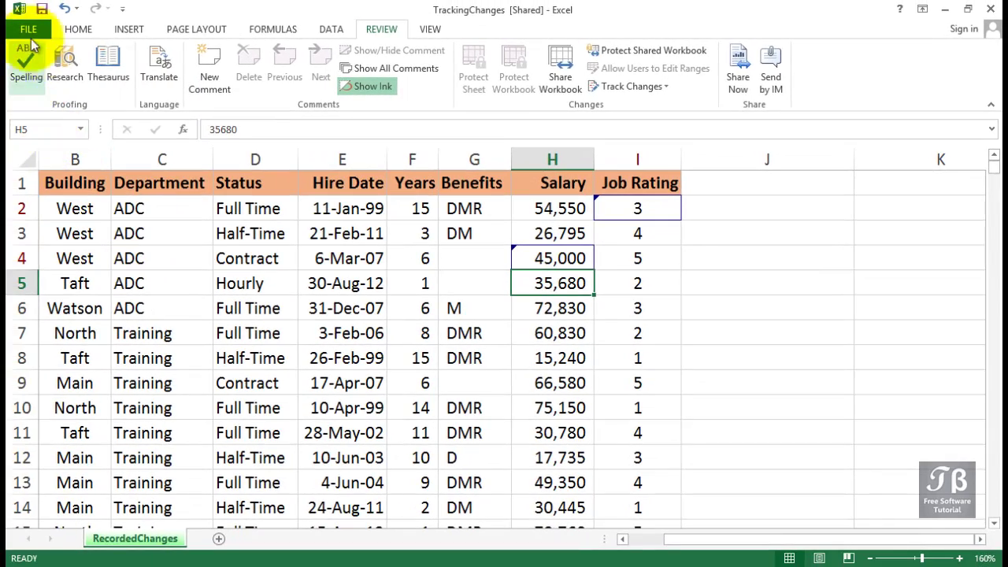
Step: Close the workbook with its changes saved and reopen TrackingChanges from the recent workbooks
left_click(31, 27)
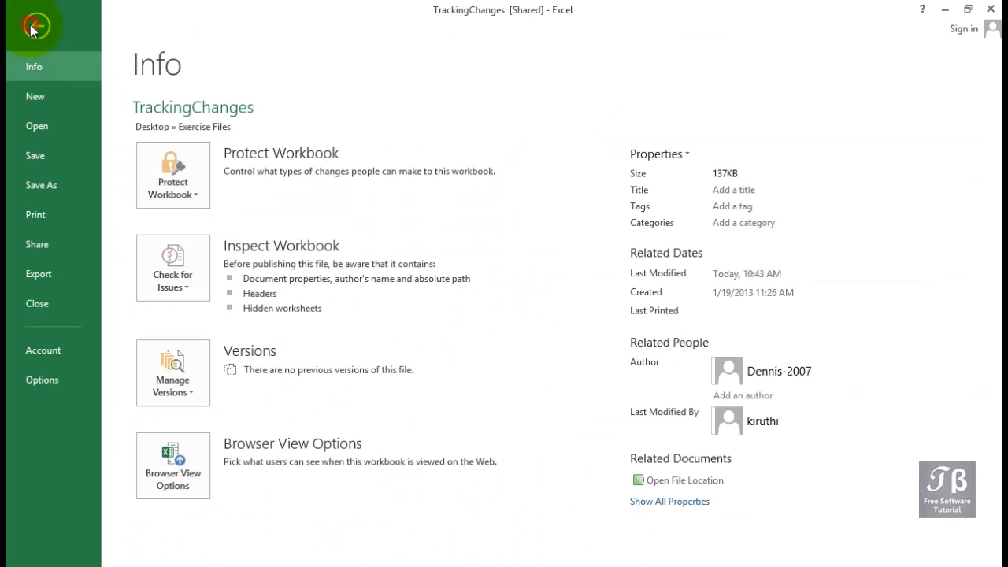
left_click(45, 304)
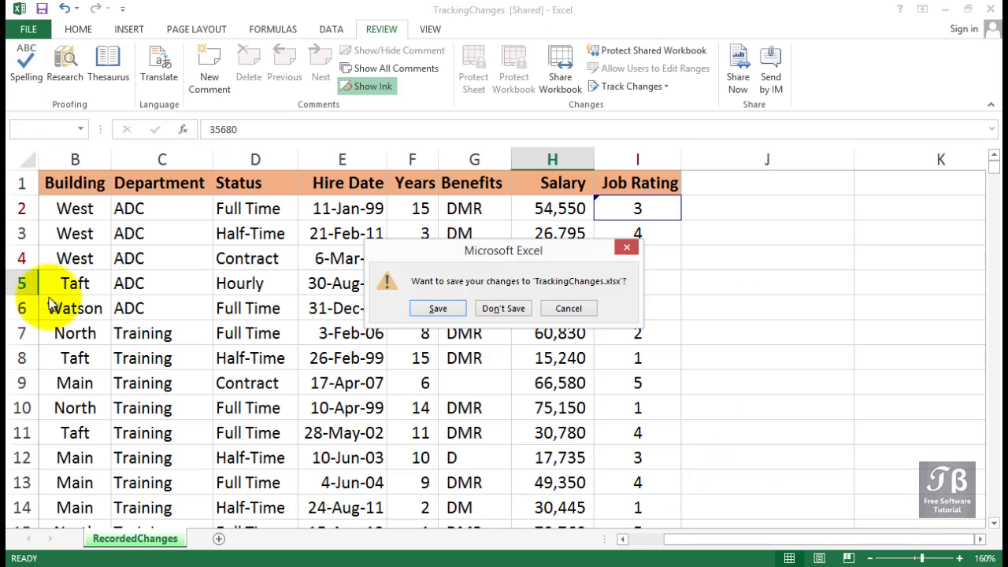
left_click(456, 305)
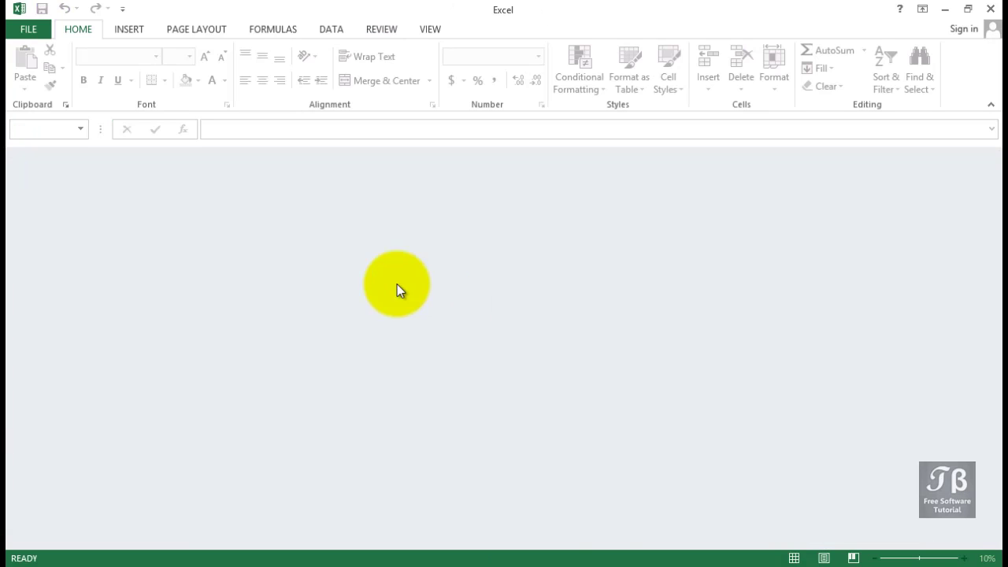
left_click(32, 33)
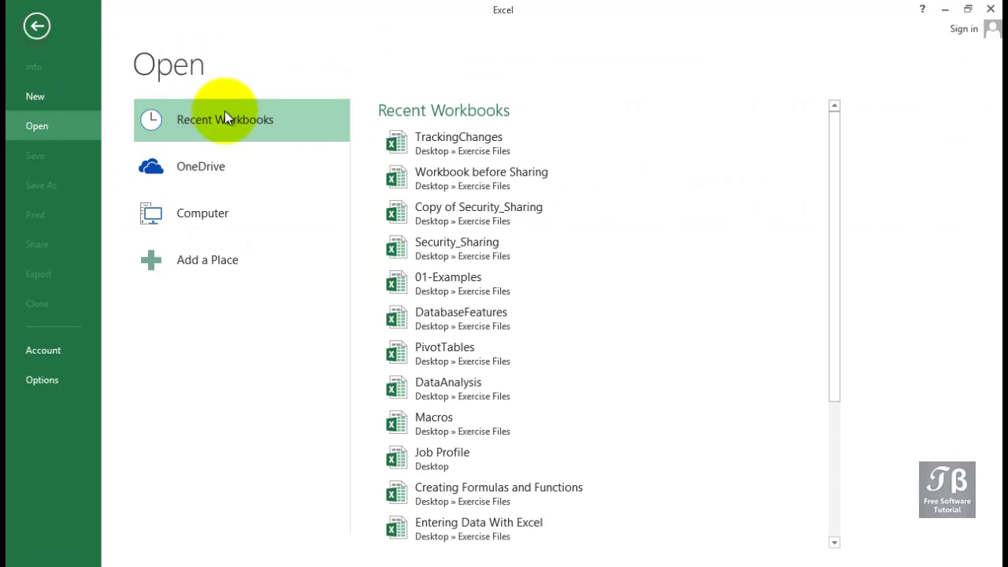
left_click(424, 140)
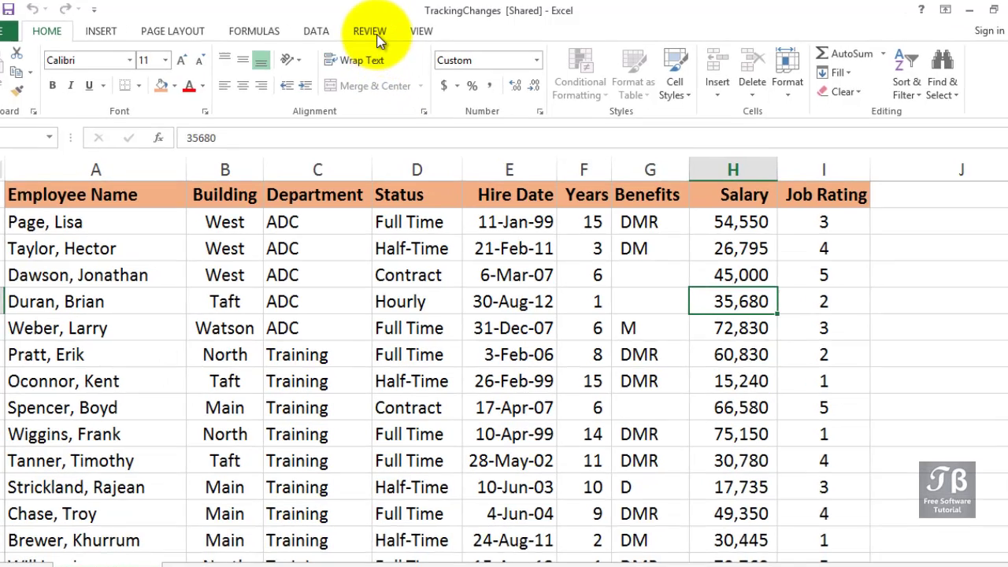
Step: Highlight all tracked changes by everyone on screen and also list them on a new sheet
left_click(383, 30)
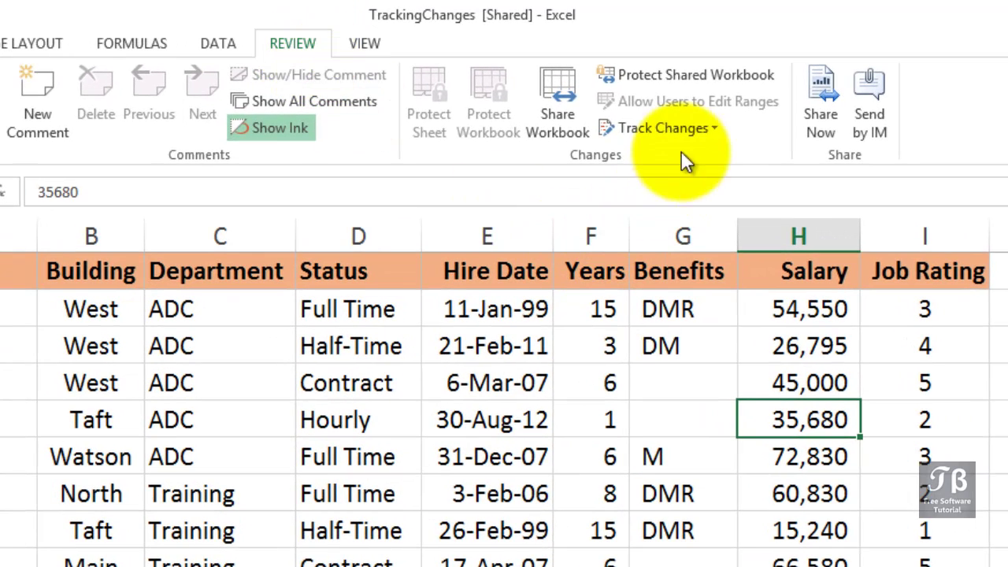
left_click(679, 115)
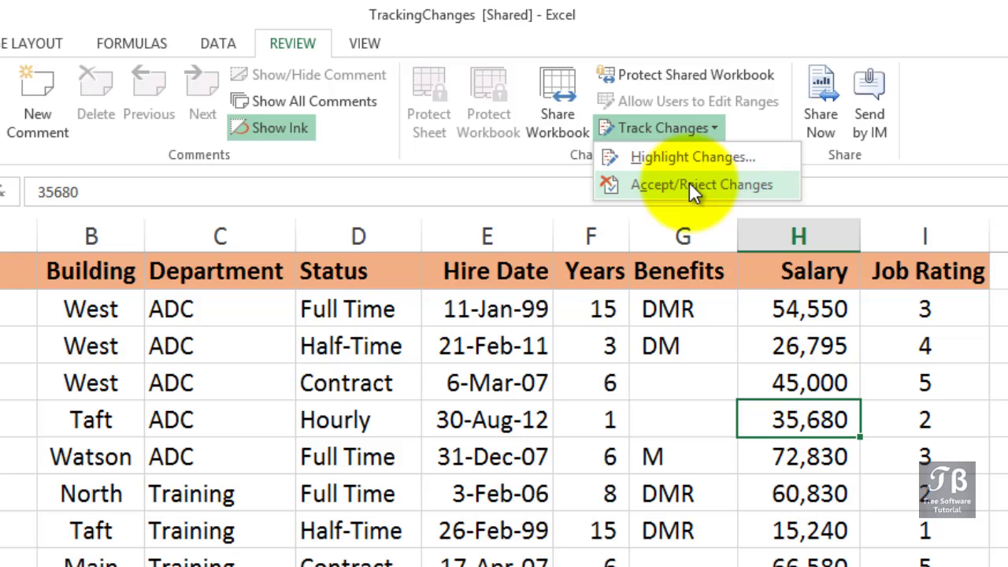
left_click(690, 163)
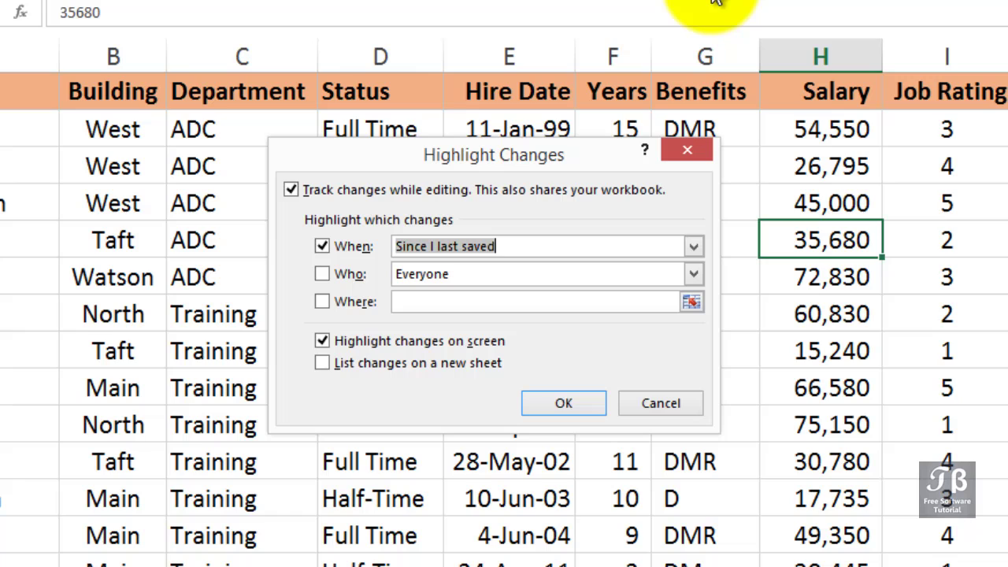
left_click(694, 246)
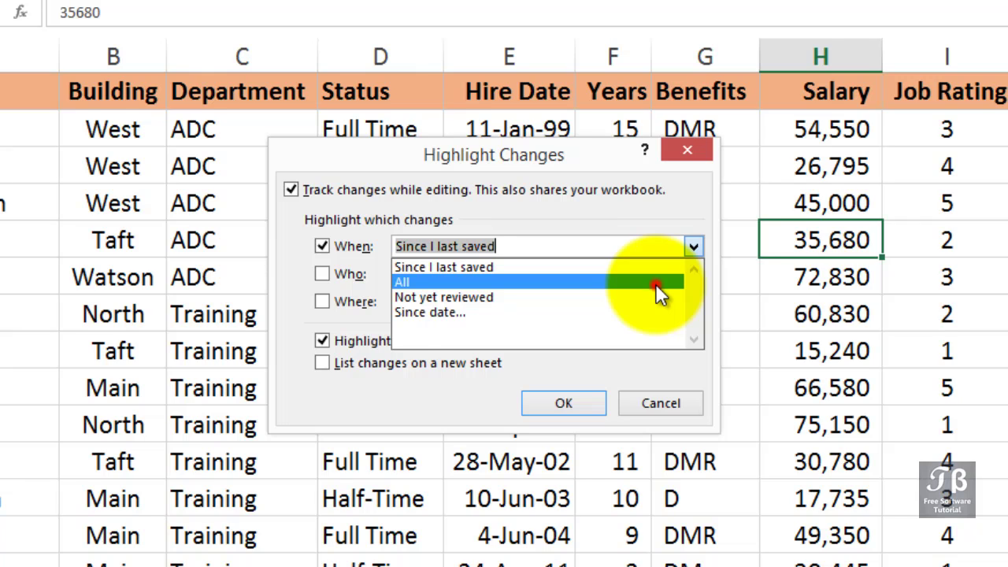
left_click(656, 284)
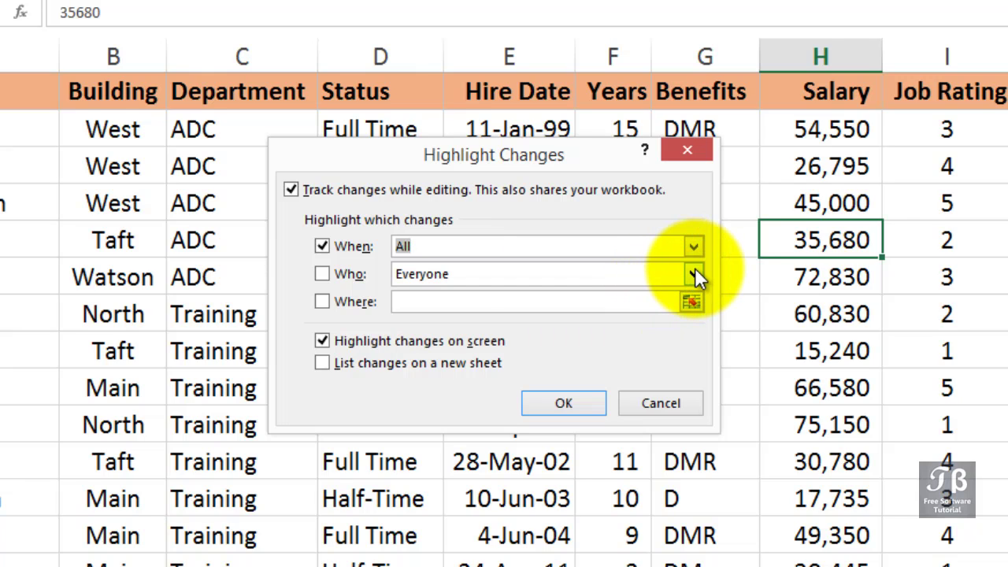
left_click(694, 274)
left_click(695, 269)
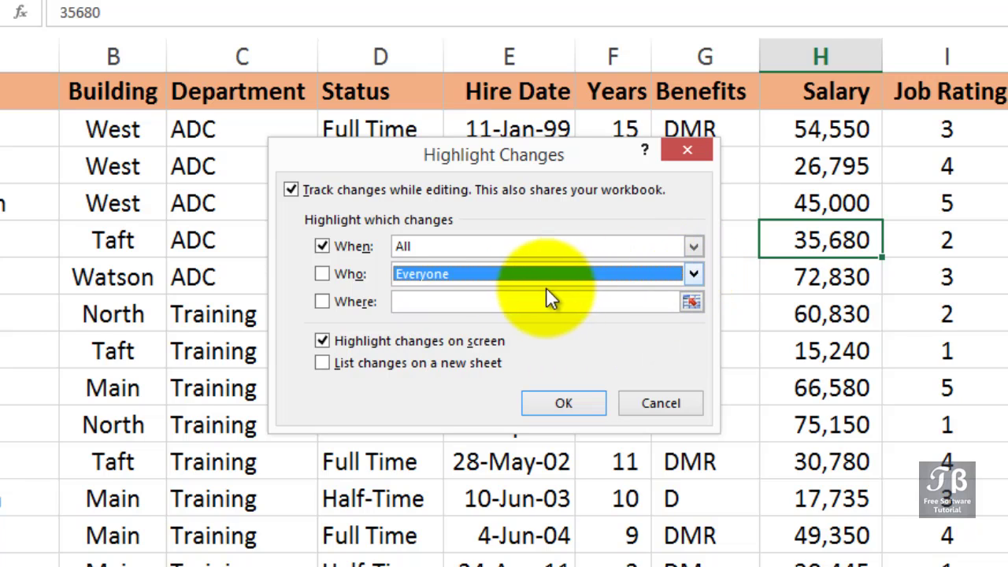
left_click(450, 302)
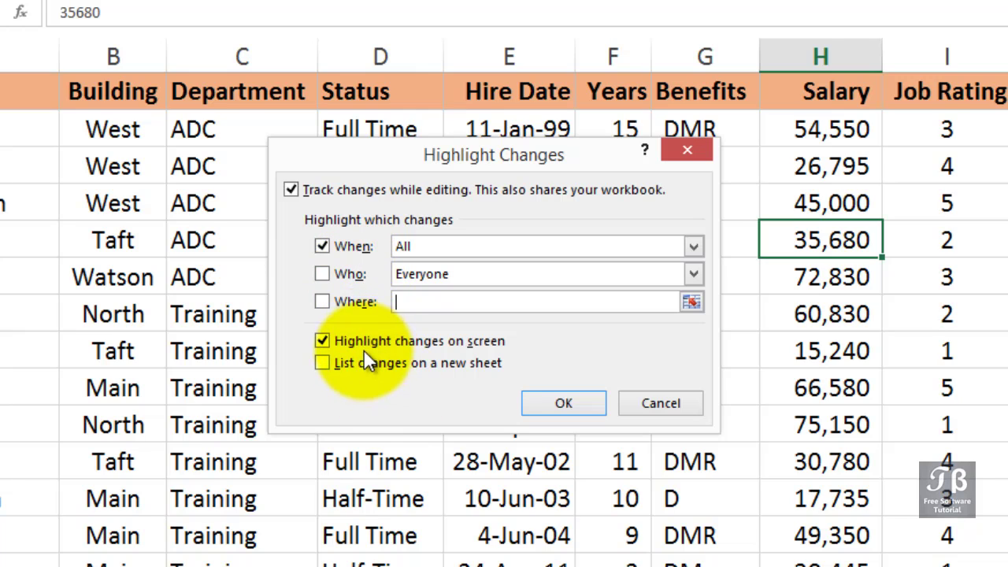
left_click(323, 363)
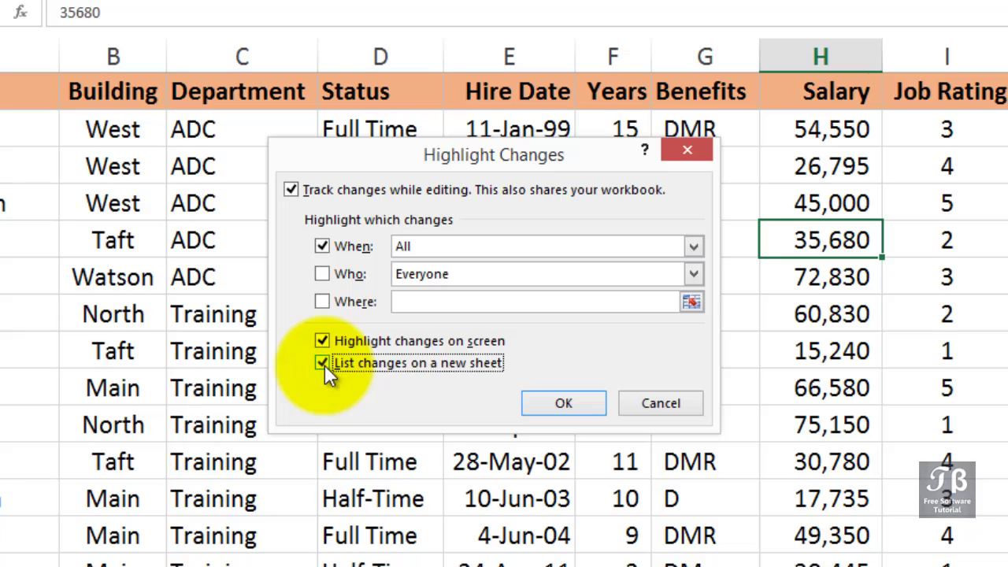
left_click(563, 404)
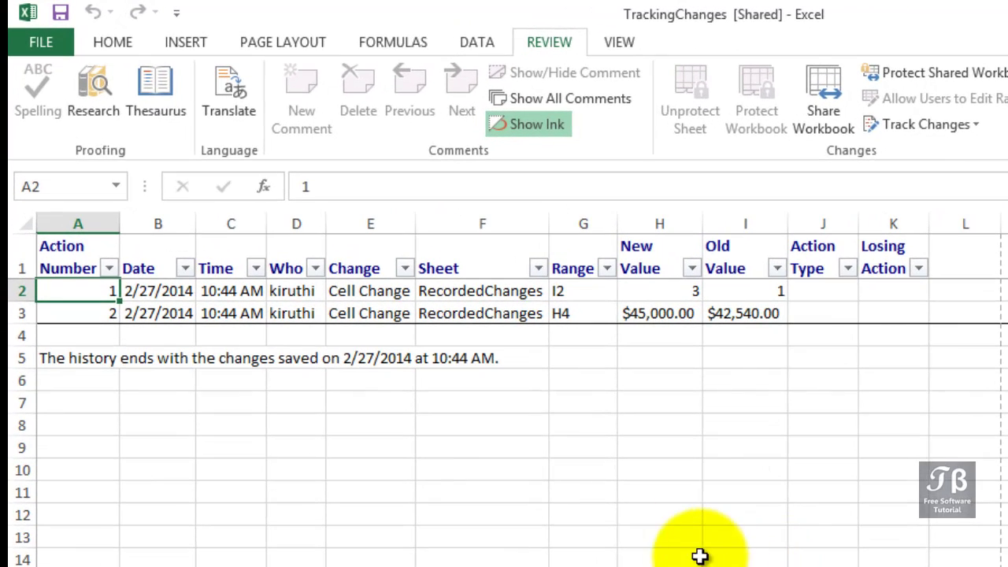
Step: Examine the logged changes in rows 2 and 3 of the History sheet and return to the highlighted cells on the RecordedChanges sheet
left_click_drag(74, 296, 881, 316)
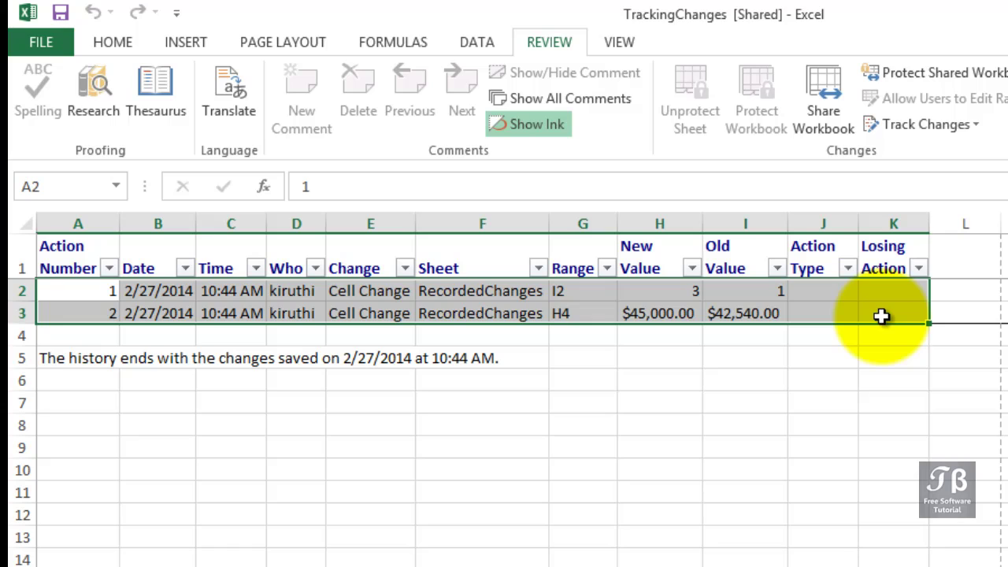
left_click(844, 351)
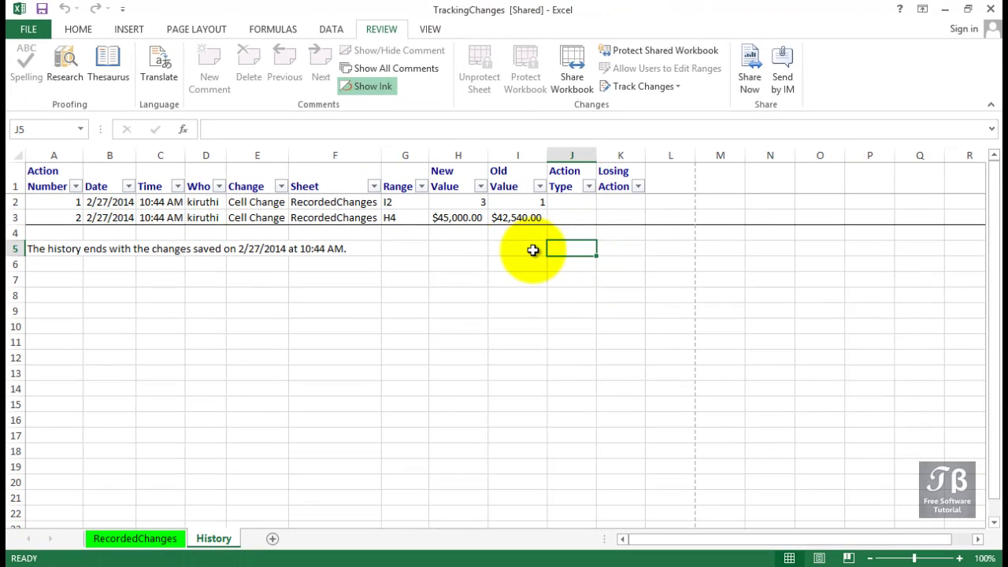
left_click(134, 541)
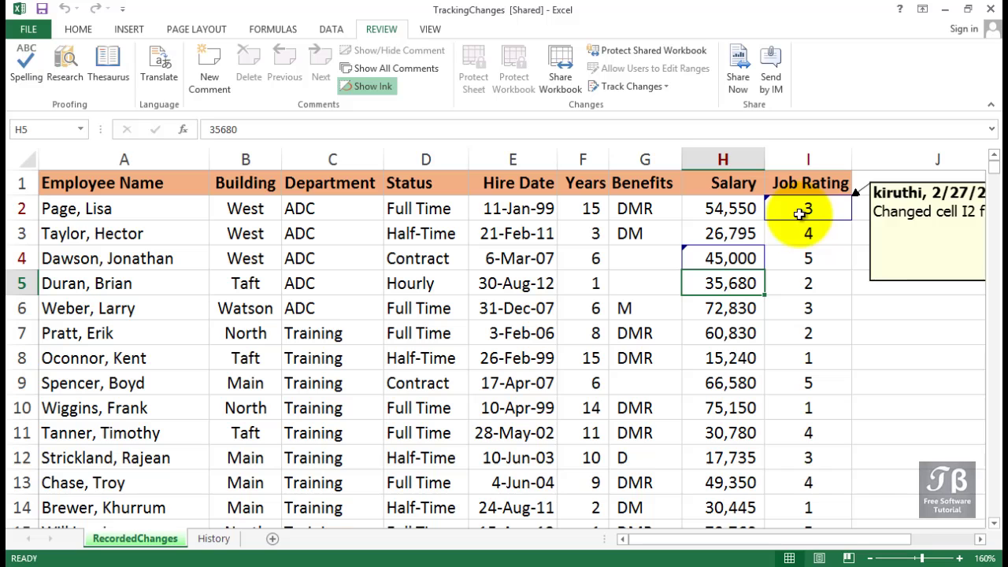
left_click_drag(725, 539, 760, 541)
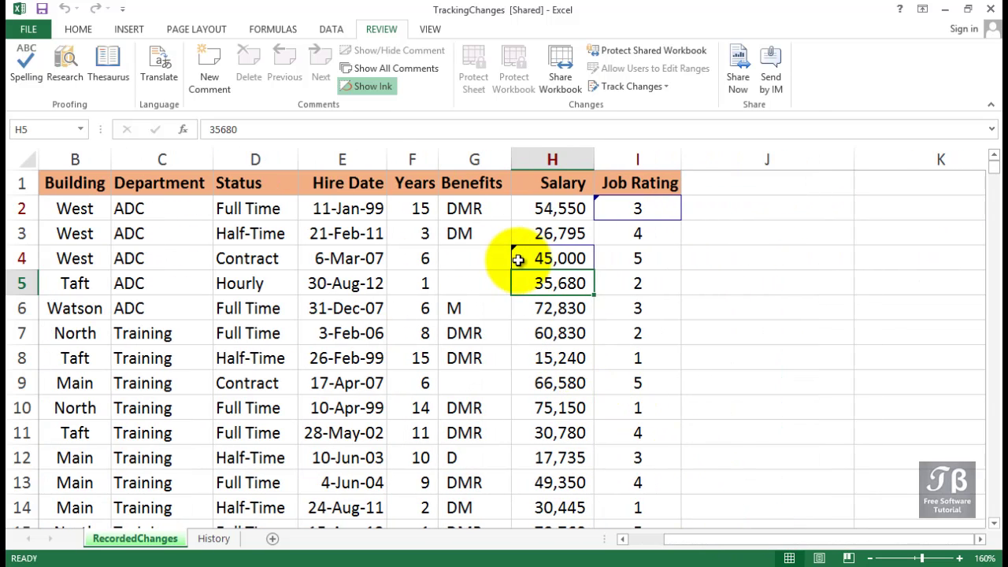
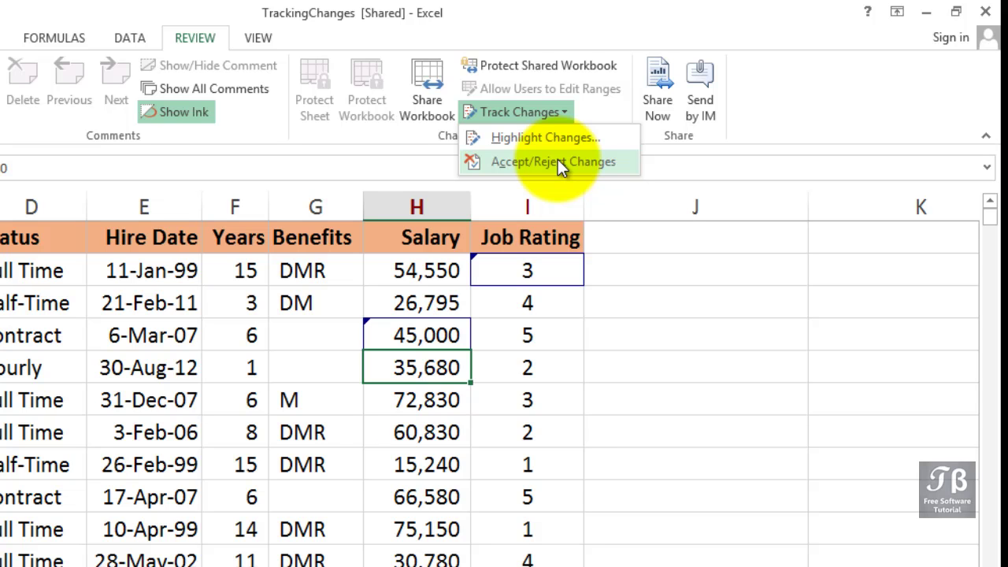
Step: Review the tracked changes not yet reviewed, accepting the job rating edit in I2 and rejecting the salary edit in H4
left_click(557, 159)
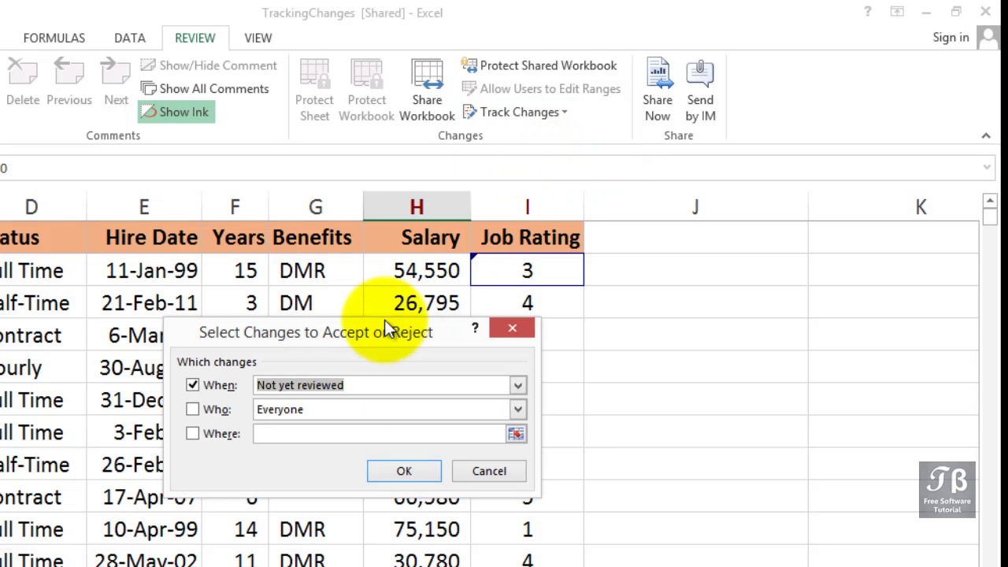
left_click_drag(291, 334, 137, 268)
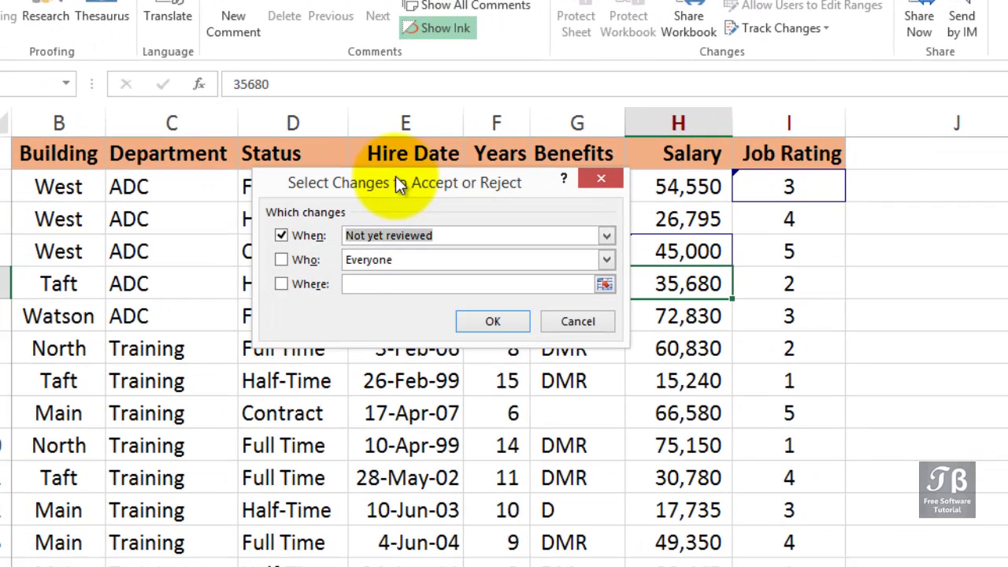
left_click(606, 234)
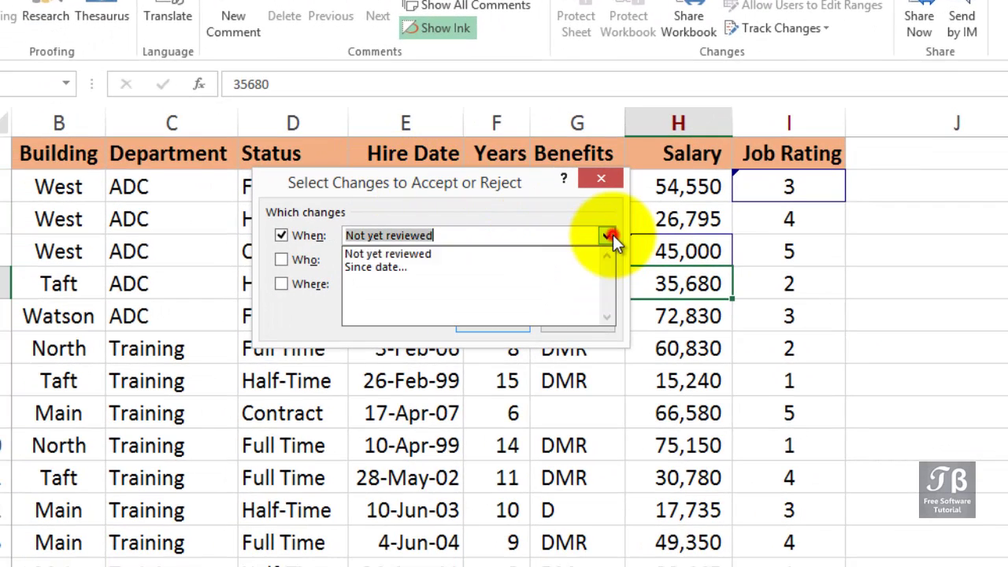
left_click(462, 254)
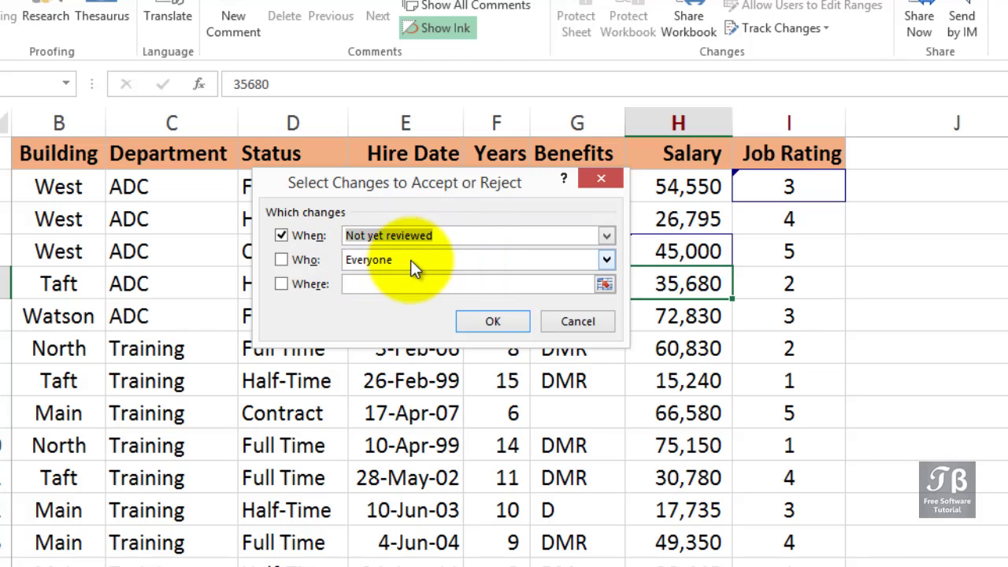
left_click(477, 323)
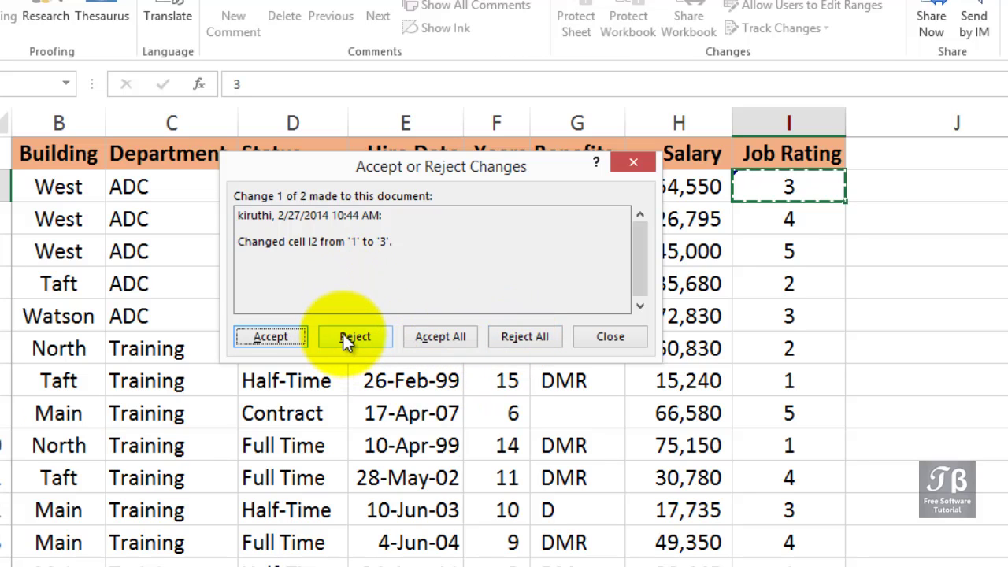
left_click(290, 338)
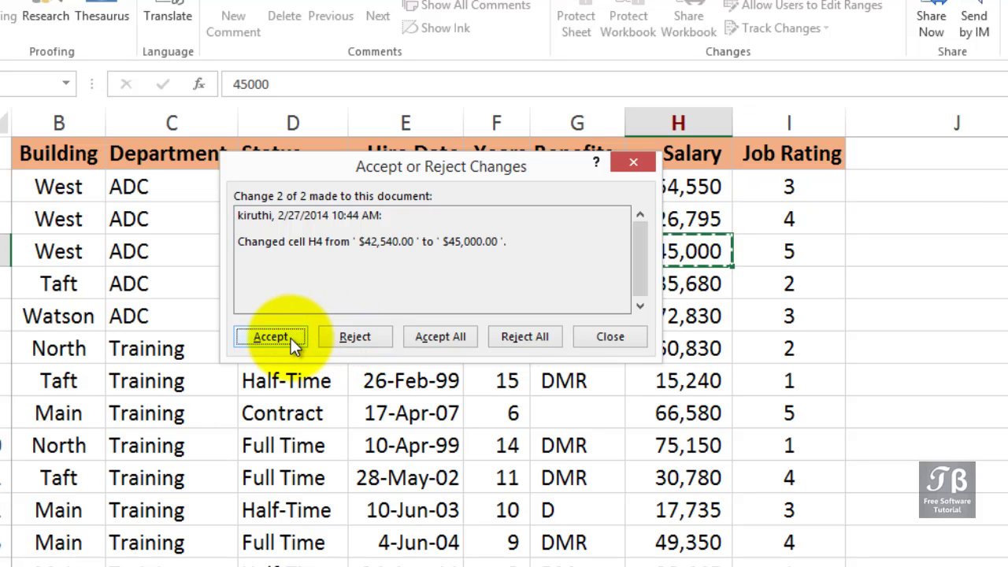
left_click(354, 337)
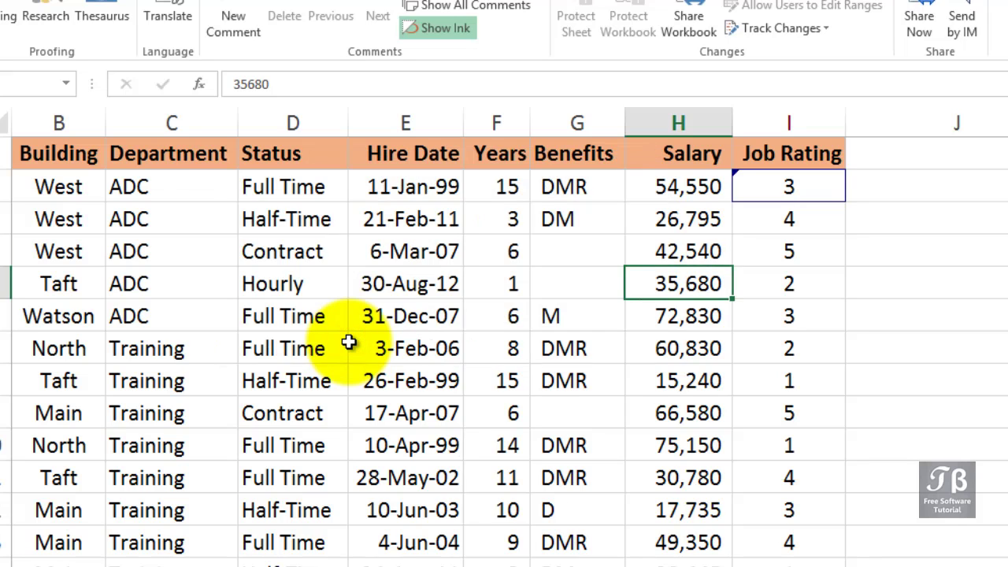
Step: Open the Highlight Changes settings and the When filter for editing
left_click(802, 29)
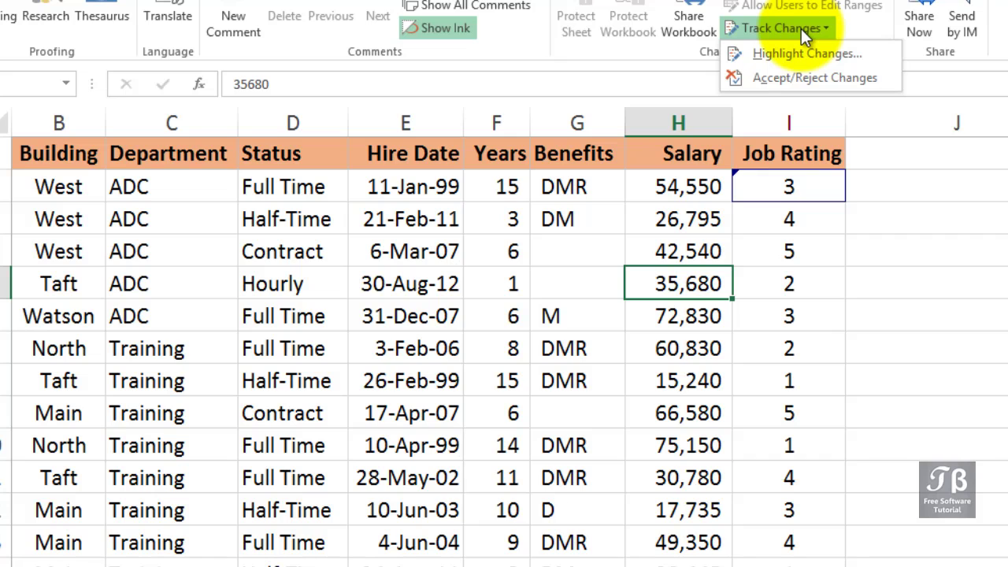
left_click(800, 52)
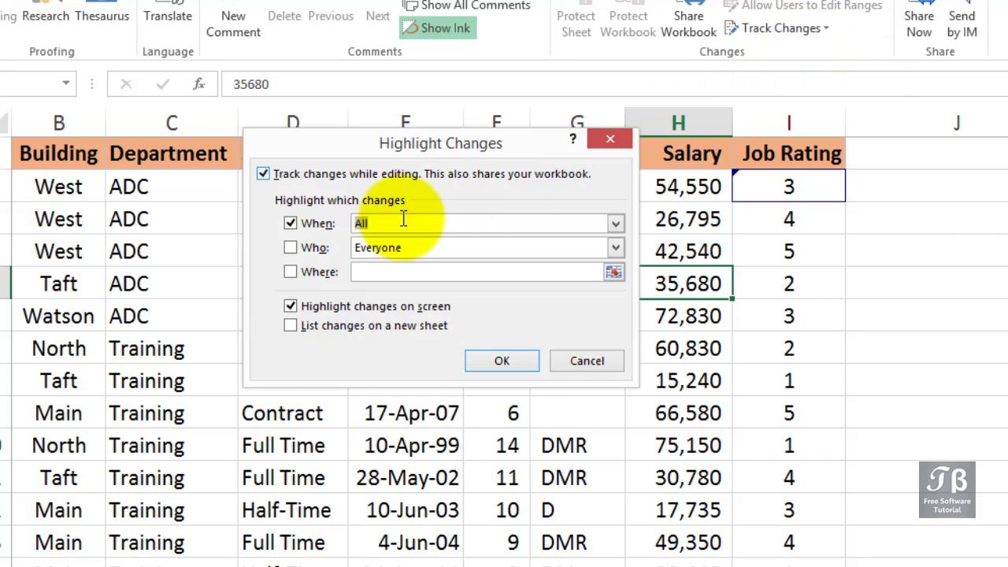
left_click(404, 220)
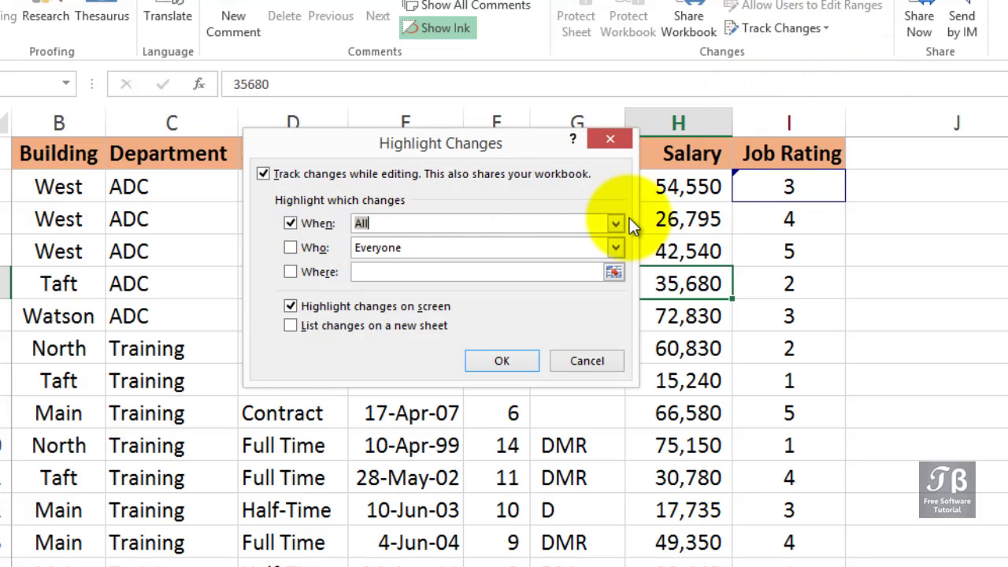